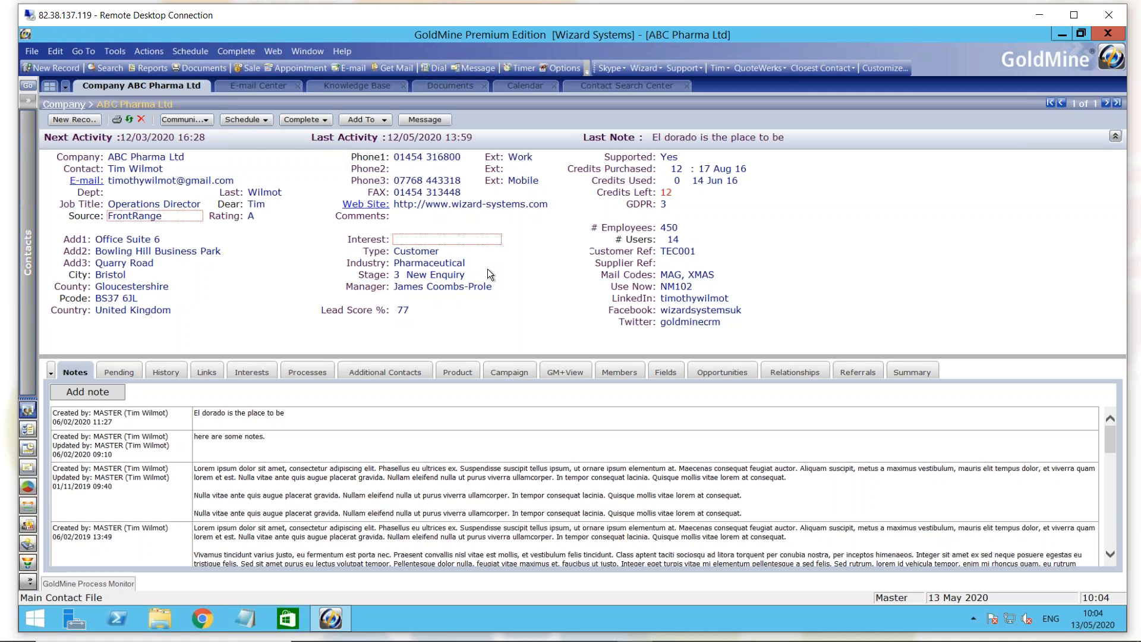
- Start building a new SQL query with the Lookup Wizard, choosing Pending activities (Calls, Forecasted Sales, E-mails, etc.) as the category
{"action": "left_click", "coordinate": [116, 52]}
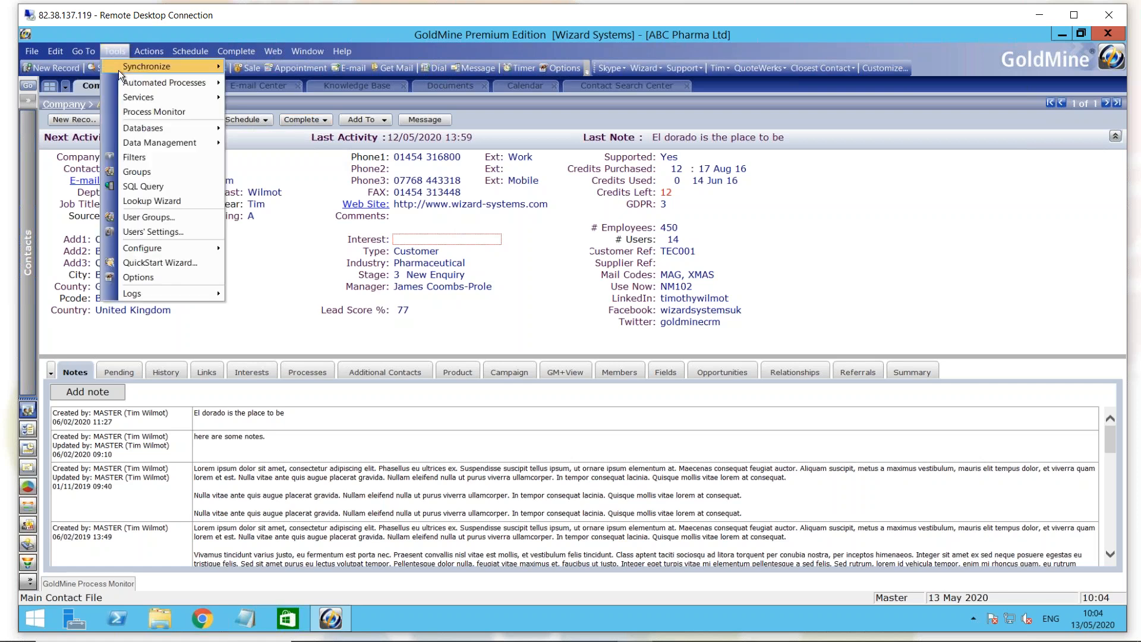
{"action": "mouse_move", "coordinate": [119, 73]}
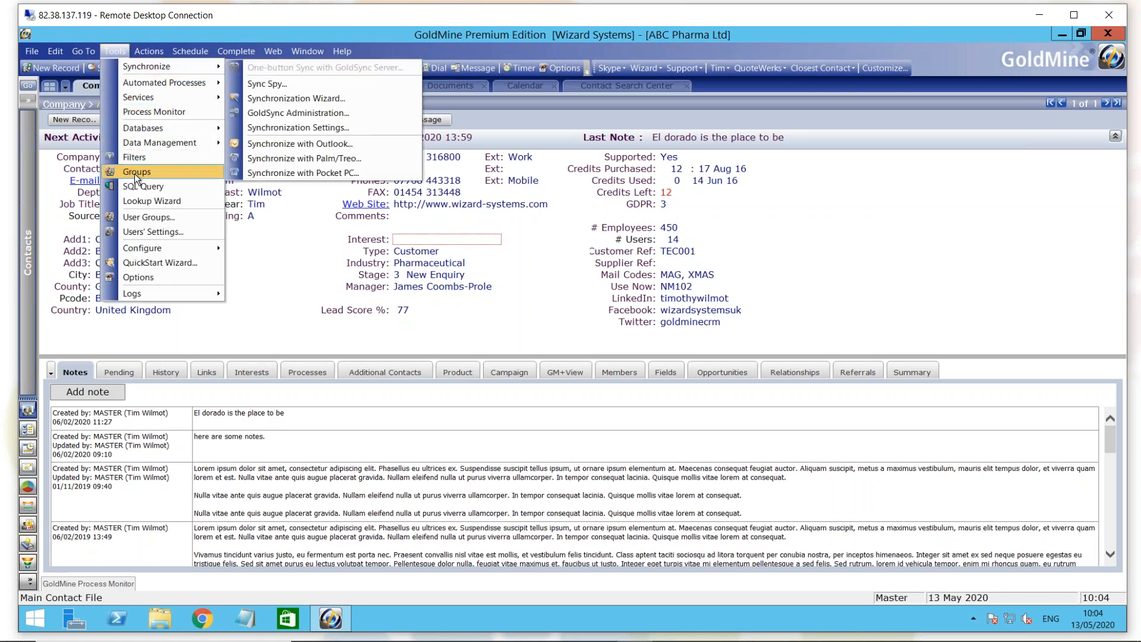
{"action": "left_click", "coordinate": [174, 188]}
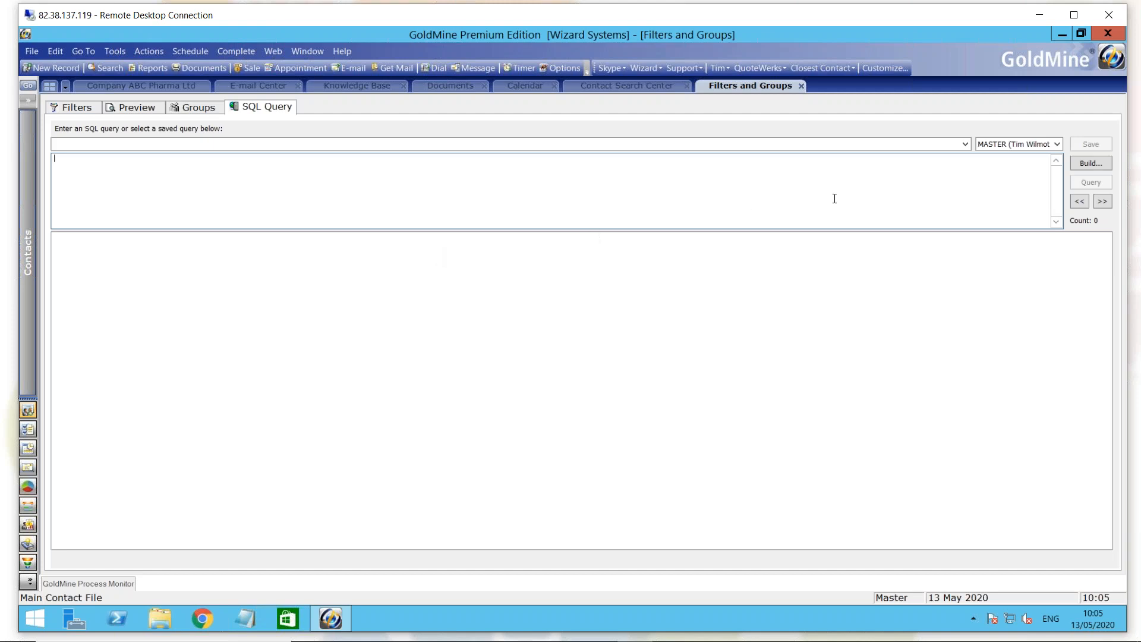
{"action": "left_click", "coordinate": [1091, 165]}
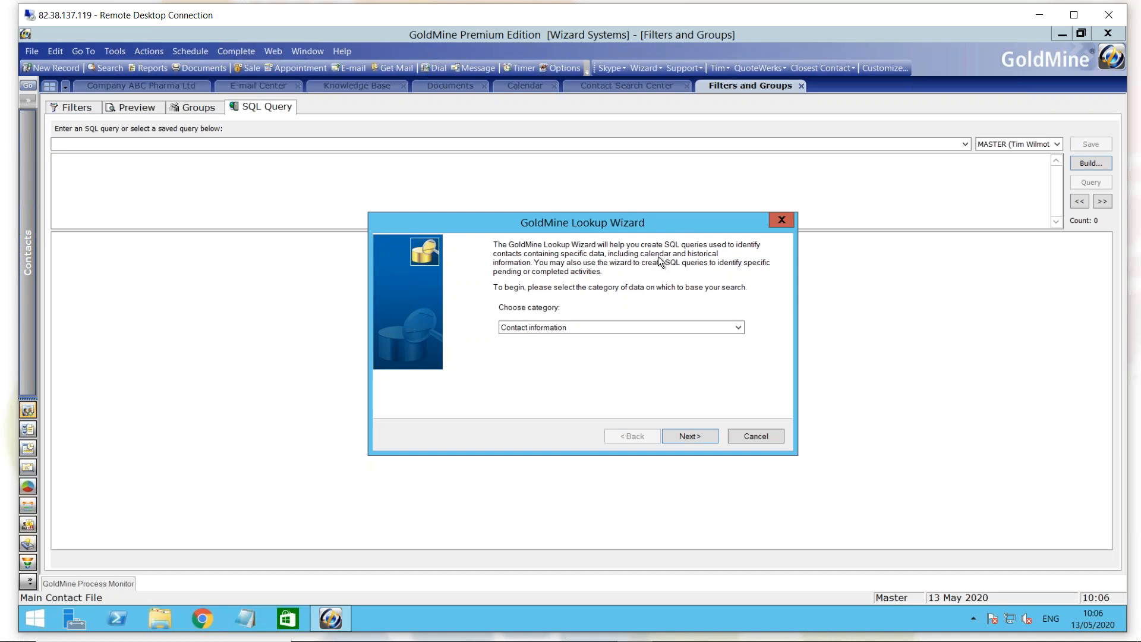
{"action": "left_click", "coordinate": [690, 326]}
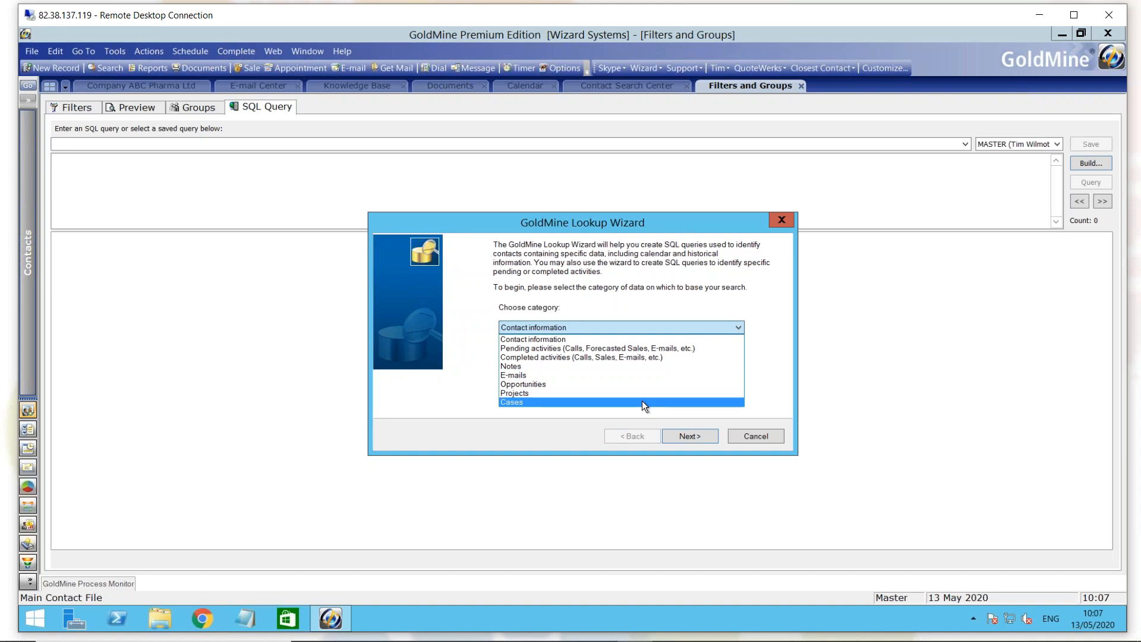
{"action": "left_click", "coordinate": [649, 349]}
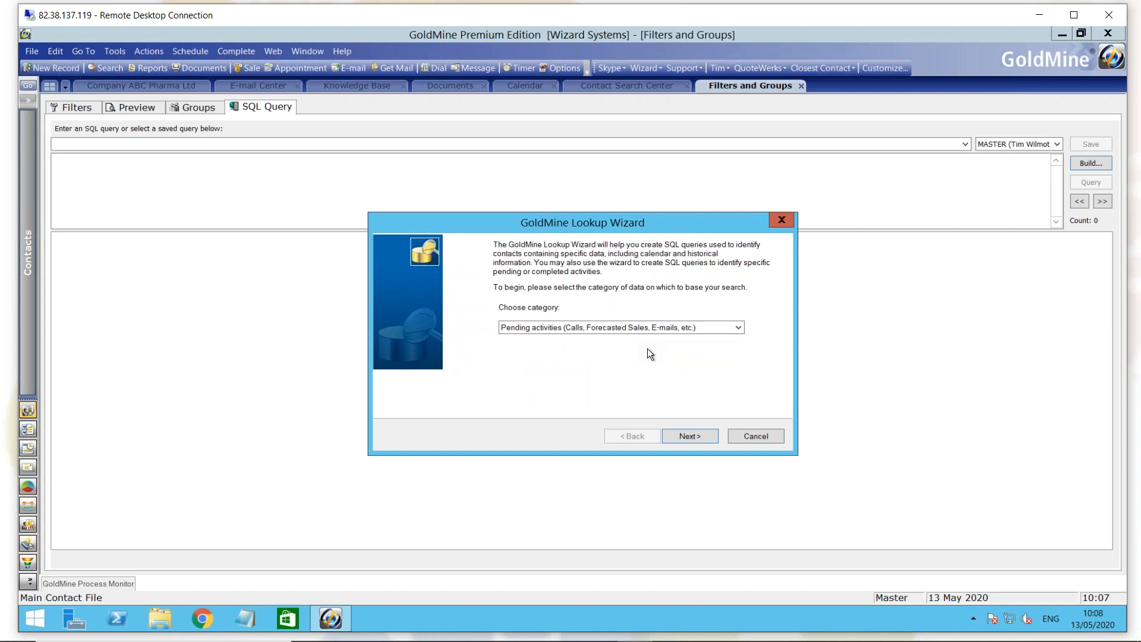
{"action": "left_click", "coordinate": [687, 436]}
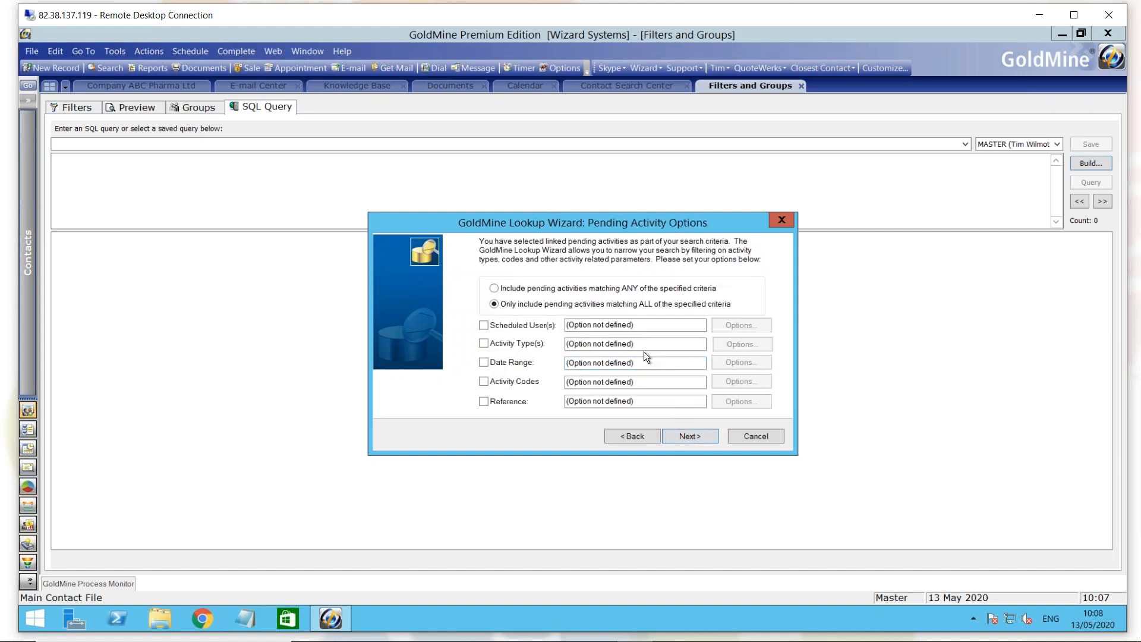
- Restrict the pending activities to a single scheduled user selected from the user list
{"action": "left_click", "coordinate": [483, 326]}
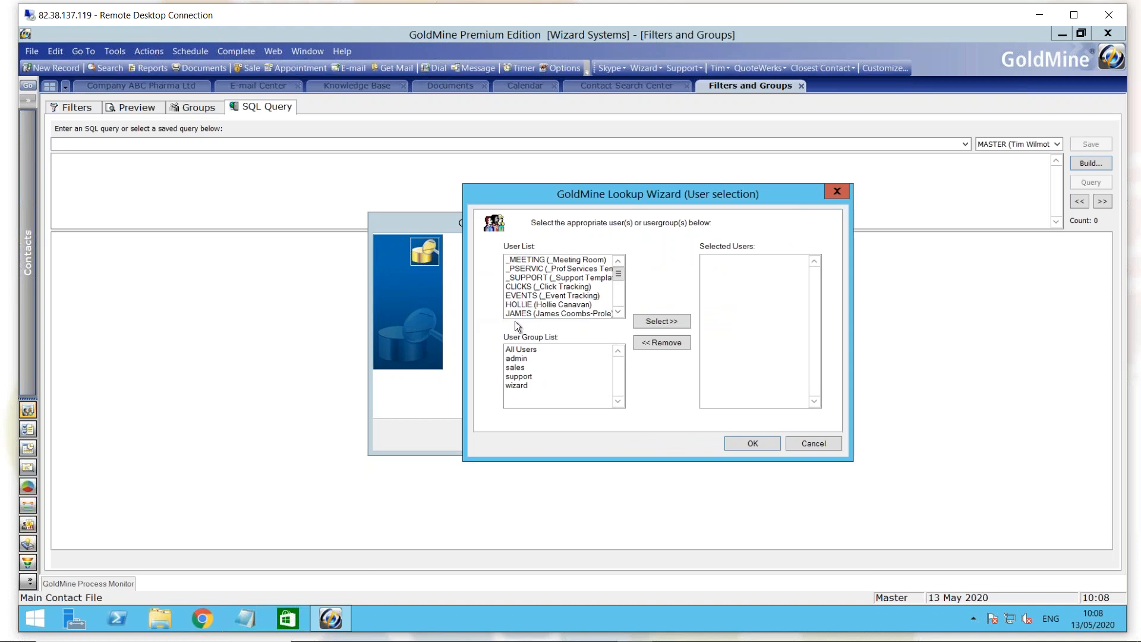
{"action": "left_click", "coordinate": [617, 312]}
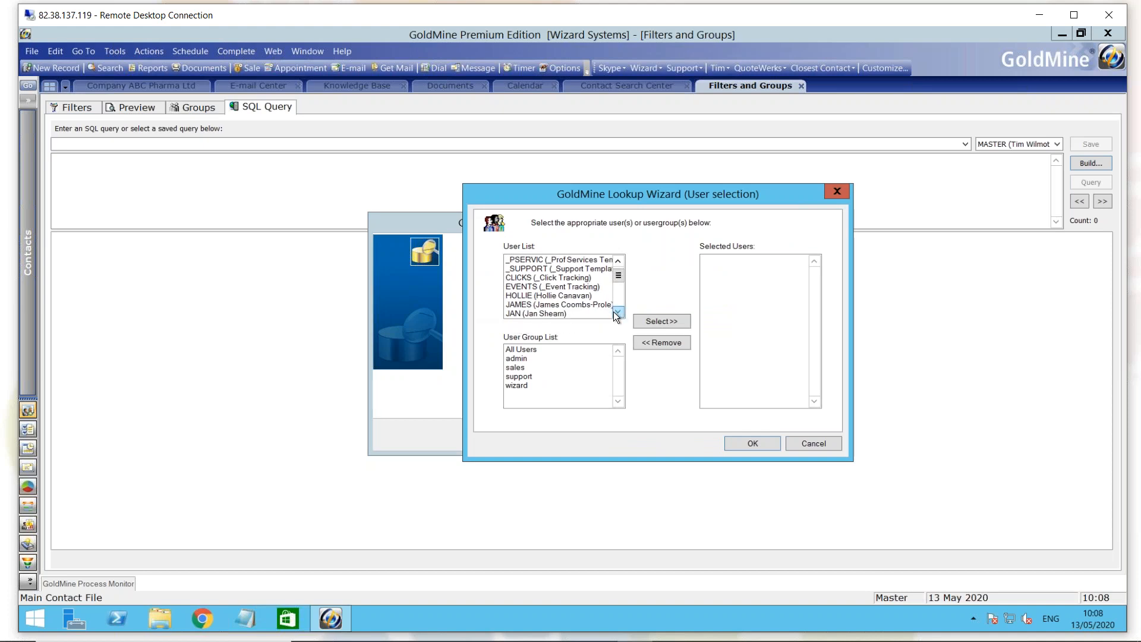
{"action": "left_click", "coordinate": [564, 314]}
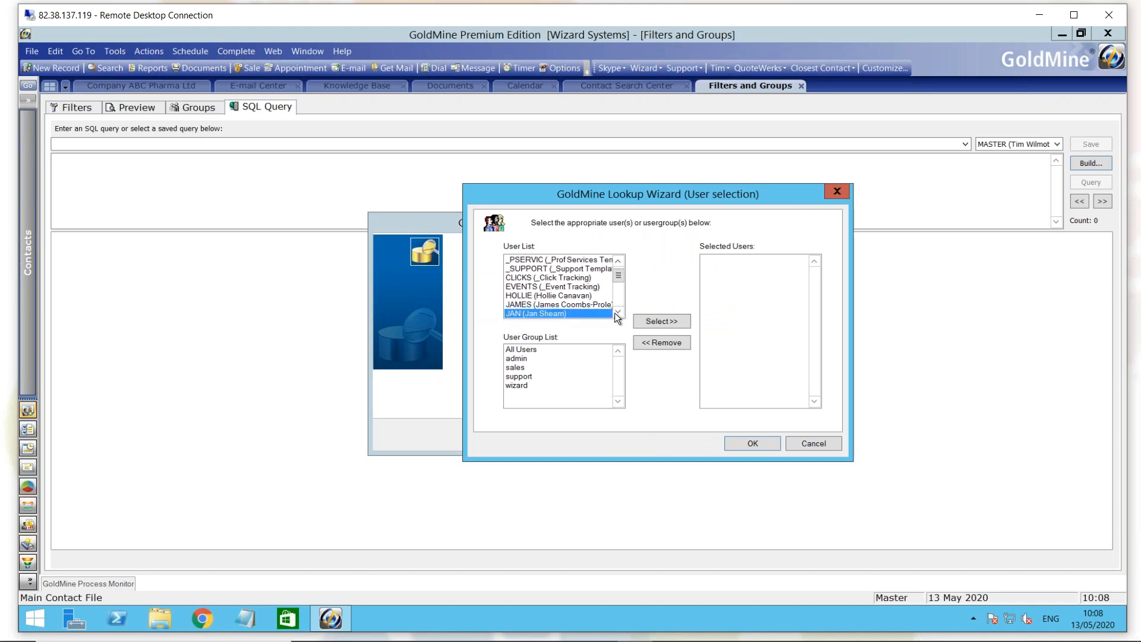
{"action": "left_click", "coordinate": [653, 321]}
{"action": "left_click", "coordinate": [751, 444]}
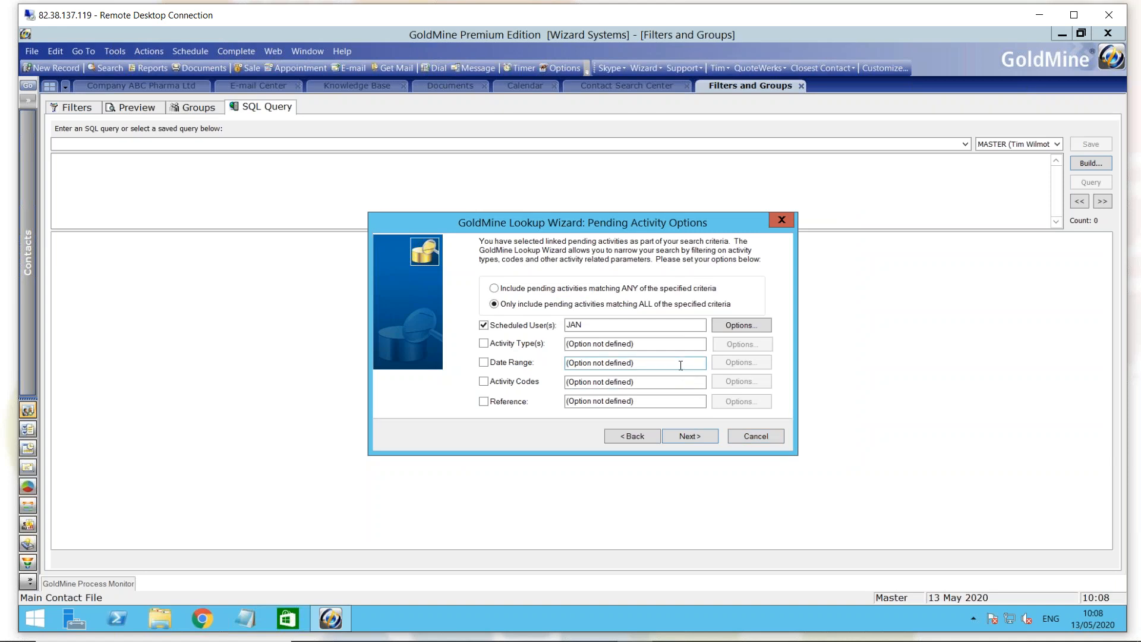
- Limit the activity type to Calls and require the Reference field to contain "follow"
{"action": "left_click", "coordinate": [484, 343]}
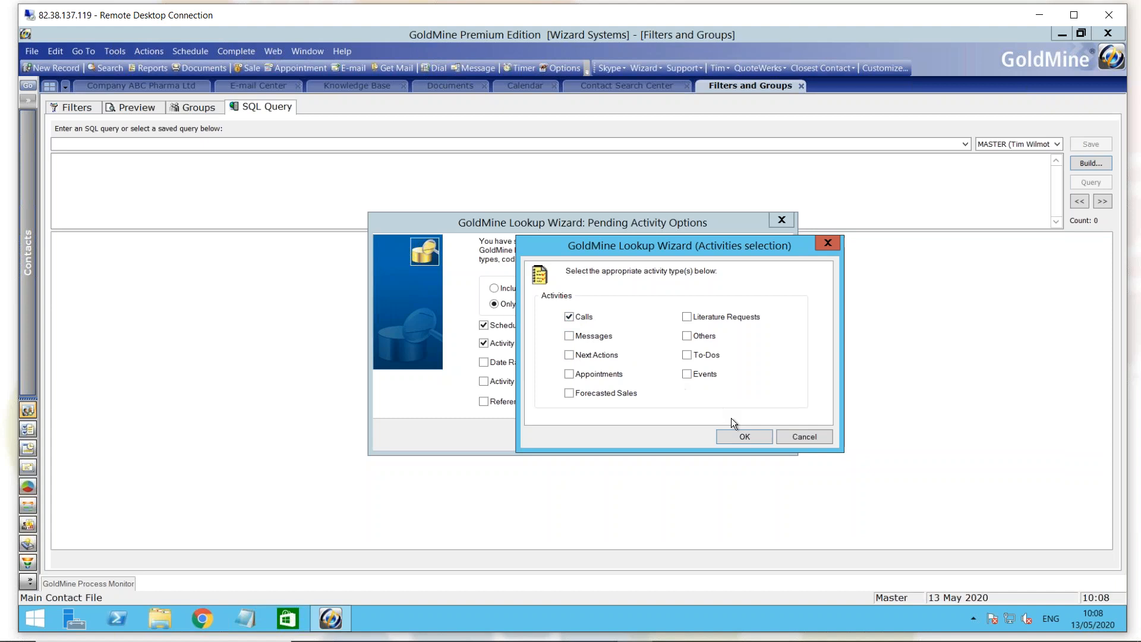
{"action": "left_click", "coordinate": [744, 438]}
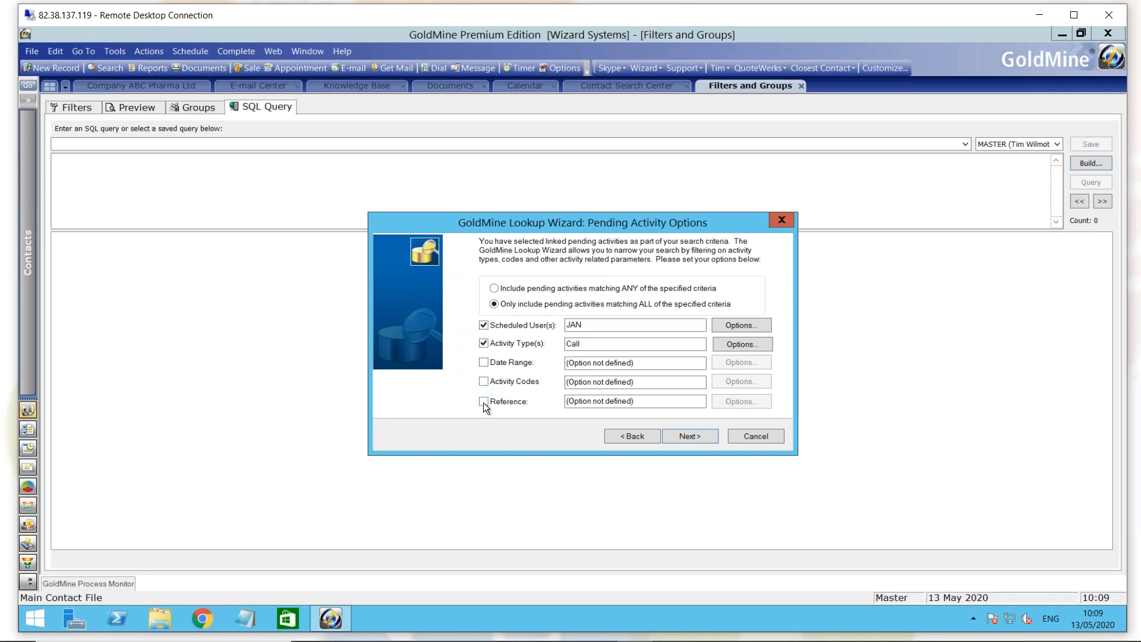
{"action": "left_click", "coordinate": [483, 402]}
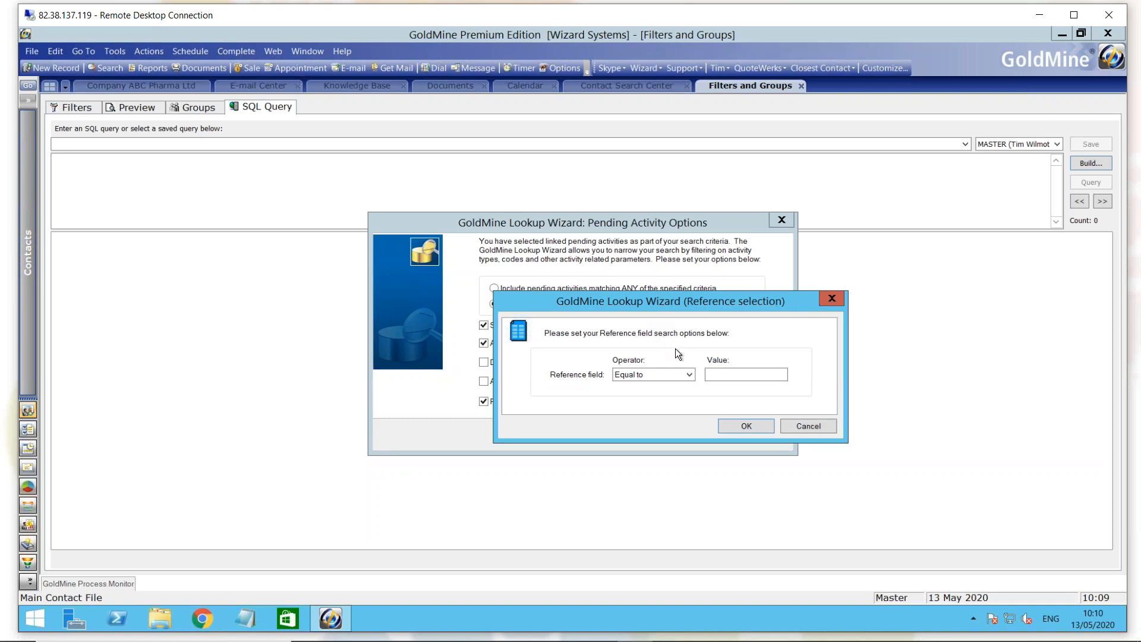
{"action": "left_click", "coordinate": [688, 375]}
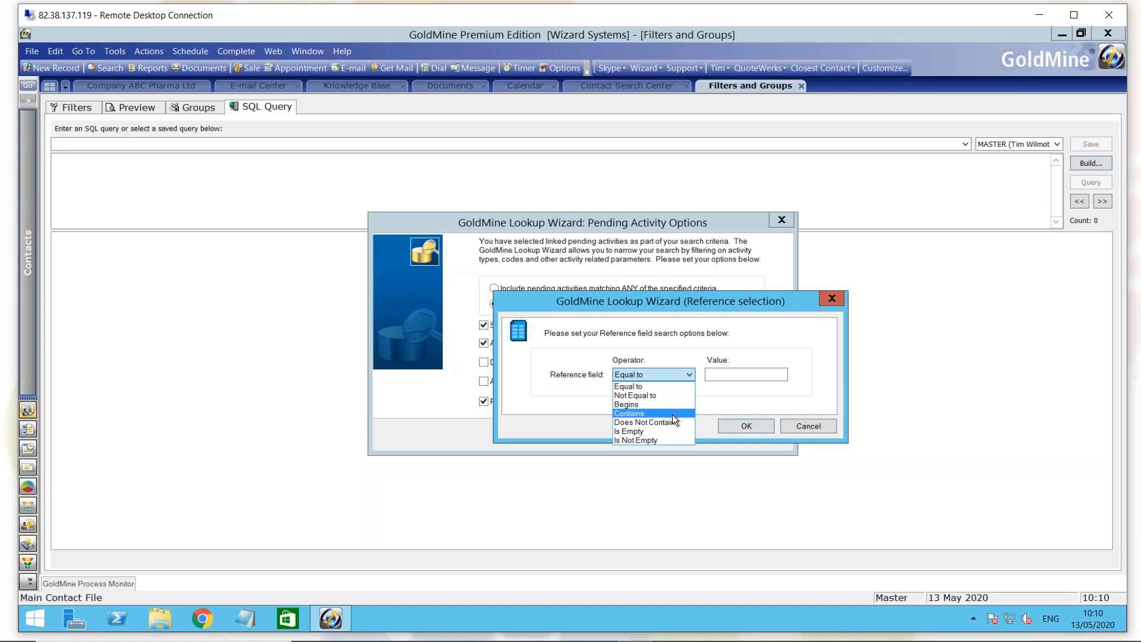
{"action": "left_click", "coordinate": [672, 414]}
{"action": "left_click", "coordinate": [717, 375]}
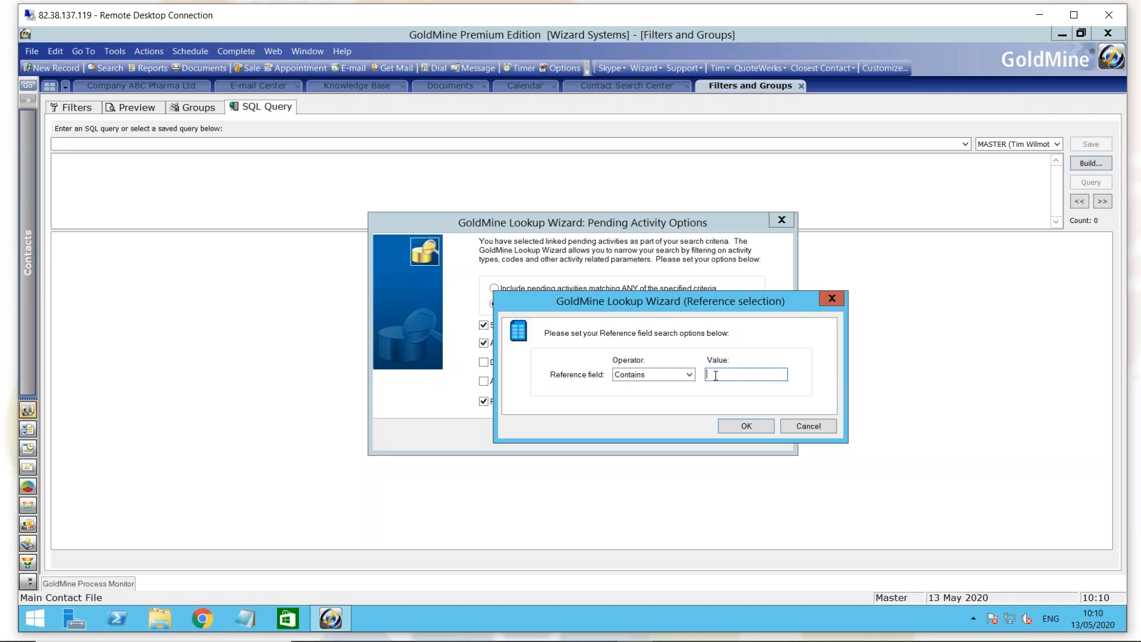
{"action": "type", "text": "follow"}
{"action": "left_click", "coordinate": [745, 426]}
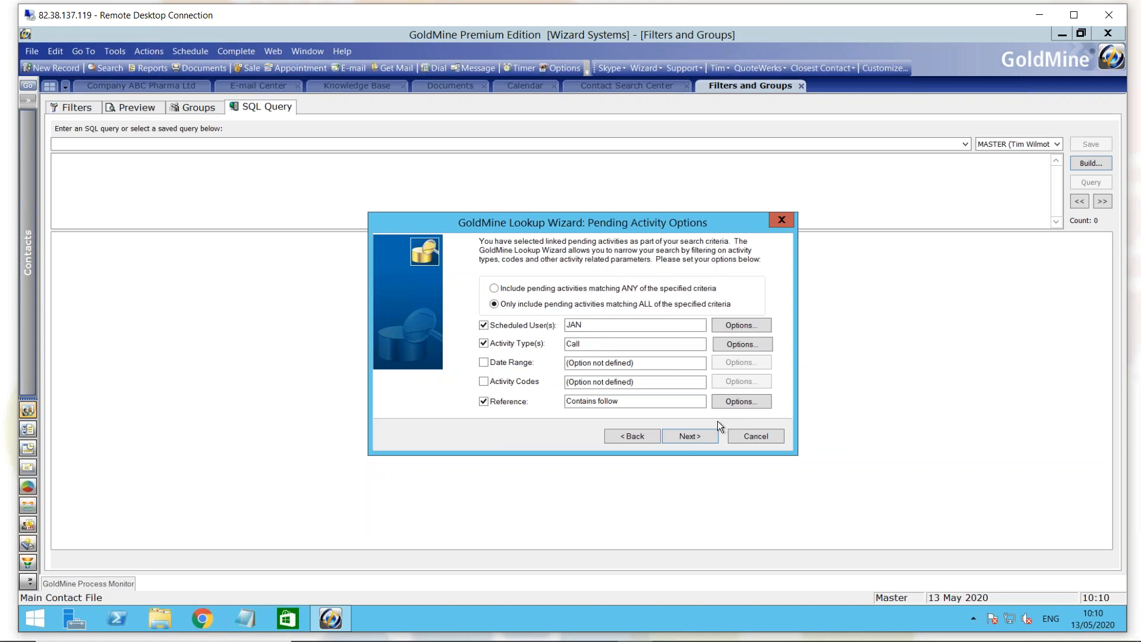
- Apply the pending activity search to linked activities only, without specifying contact match options
{"action": "left_click", "coordinate": [689, 437]}
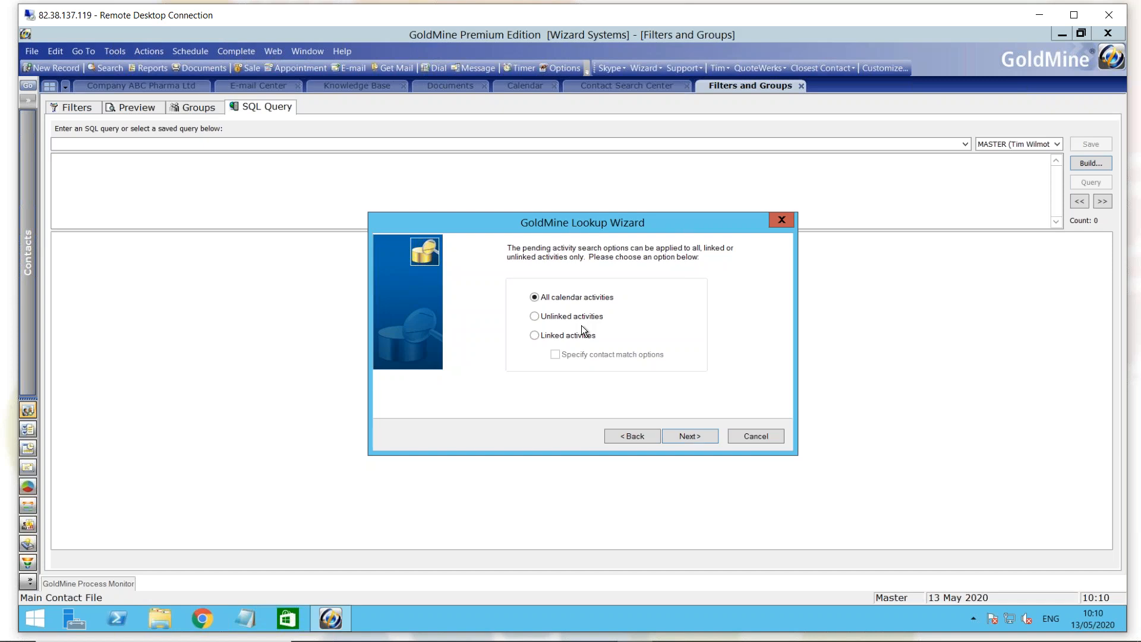
{"action": "left_click", "coordinate": [535, 335]}
{"action": "left_click", "coordinate": [684, 440]}
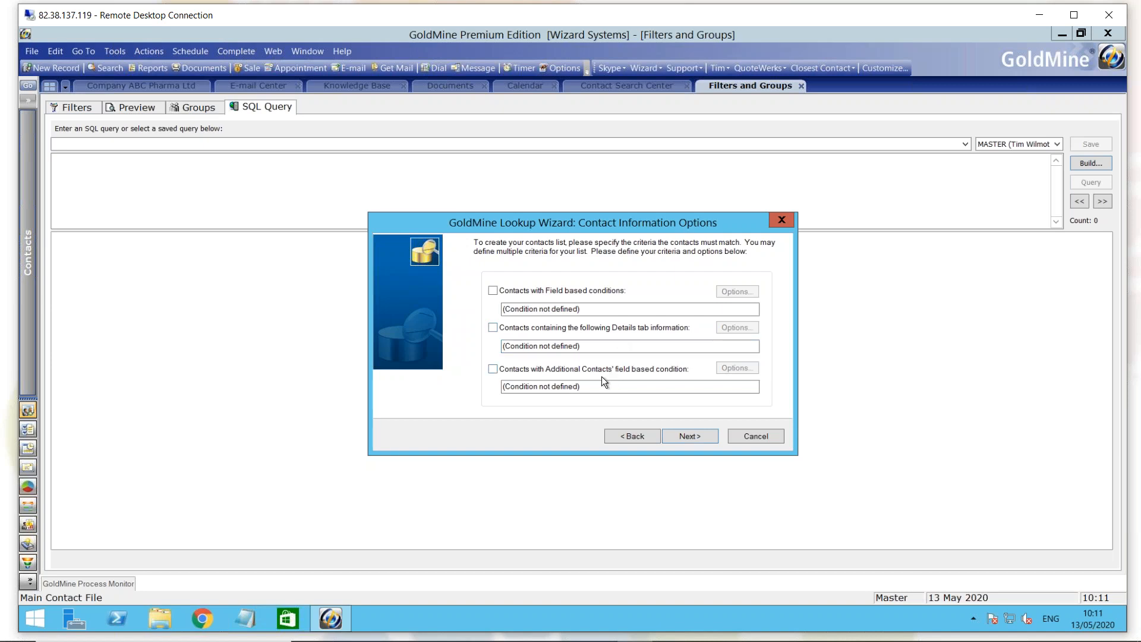
{"action": "left_click", "coordinate": [626, 437]}
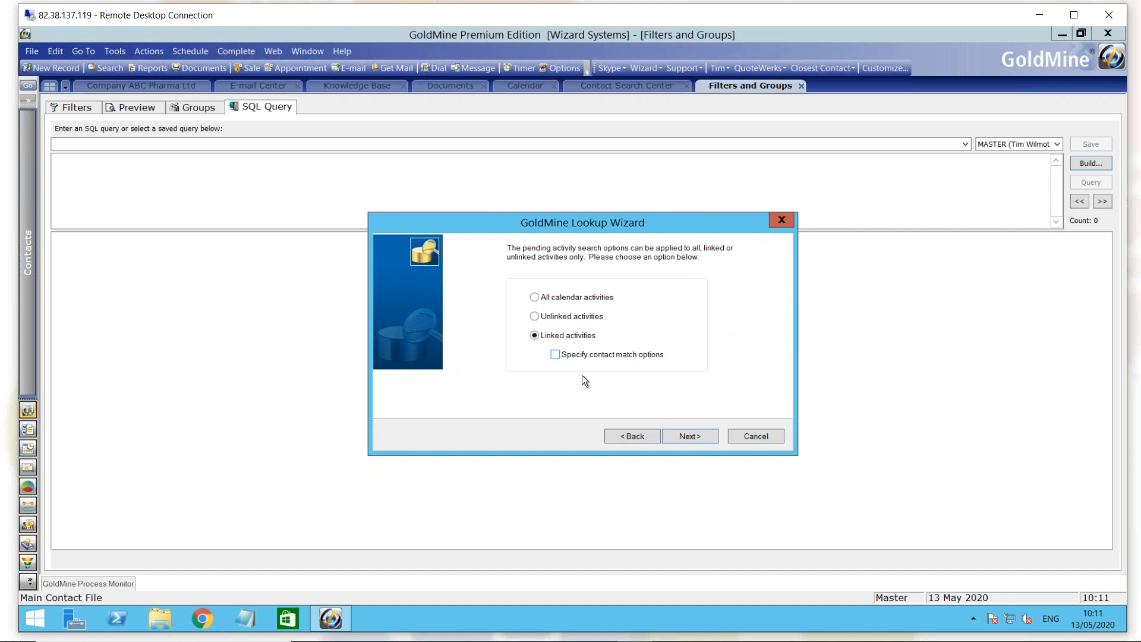
{"action": "left_click", "coordinate": [691, 436]}
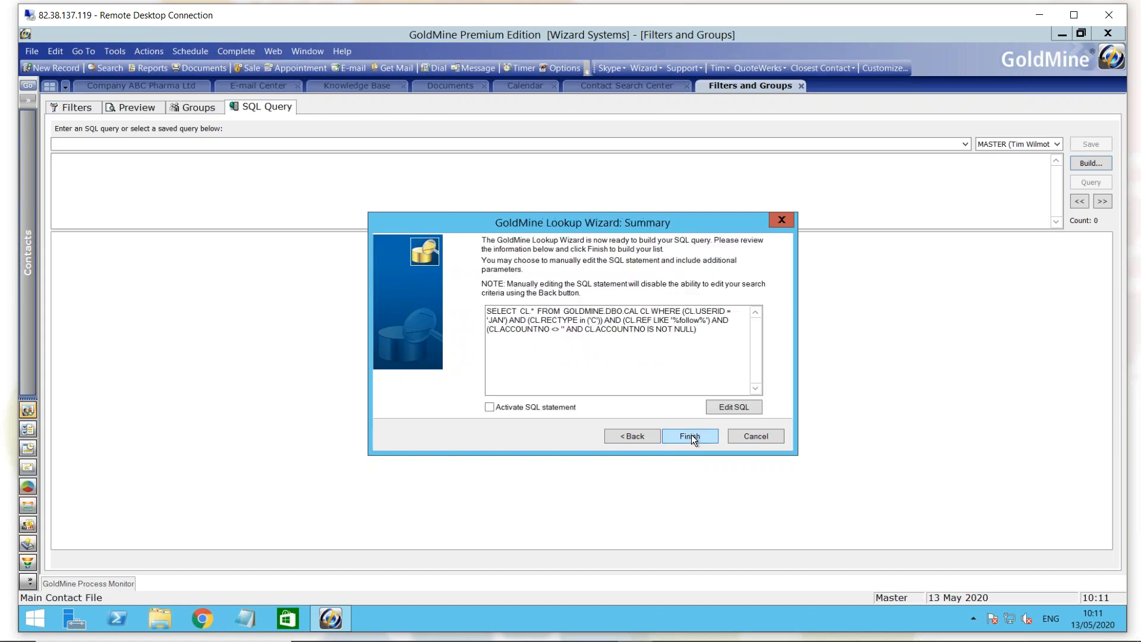
- Activate the generated SQL statement, finish the wizard and view the Company and Ref columns of the results
{"action": "left_click", "coordinate": [708, 334]}
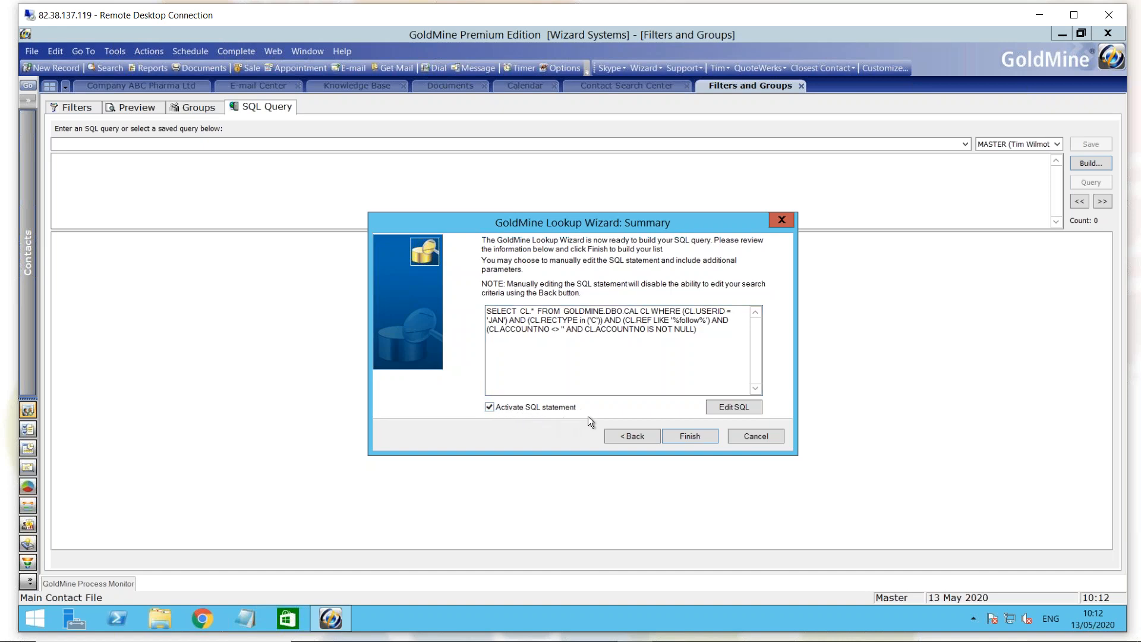
{"action": "left_click", "coordinate": [691, 437]}
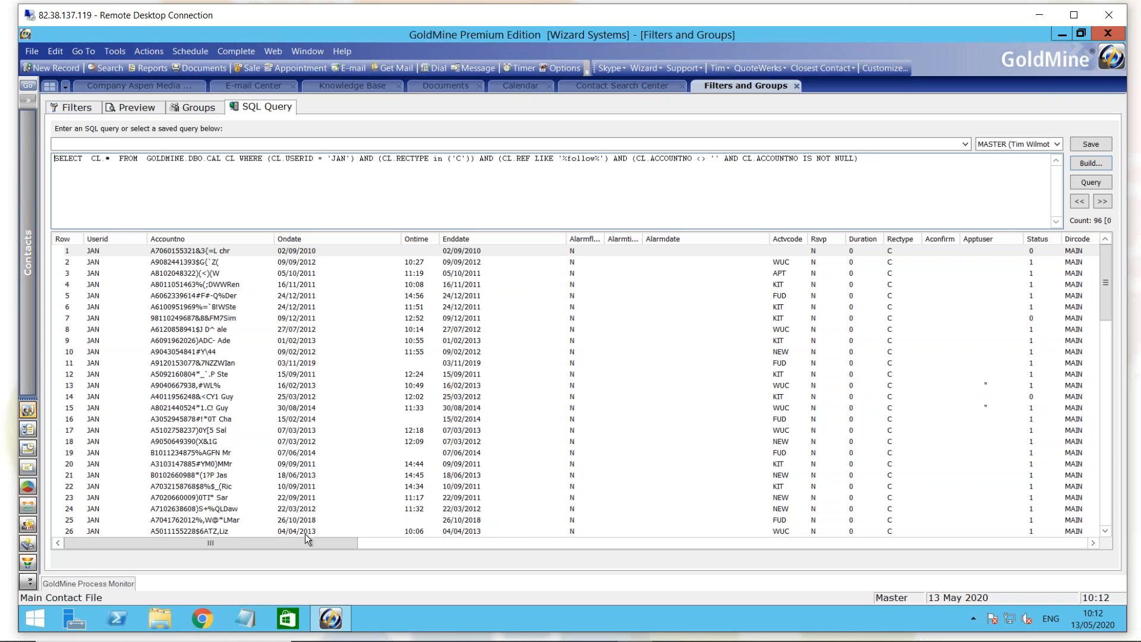
{"action": "left_click_drag", "start_coordinate": [308, 538], "coordinate": [511, 550]}
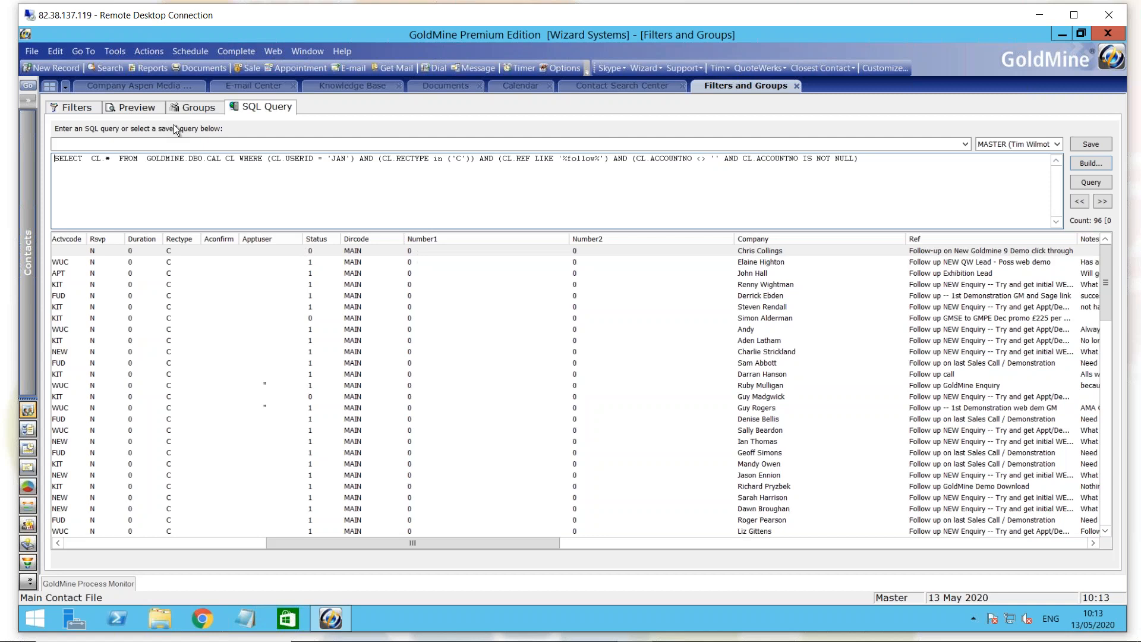
- Create a new contact group named with the scheduled user's first name followed by "calls", with Build the Group enabled
{"action": "left_click", "coordinate": [199, 107]}
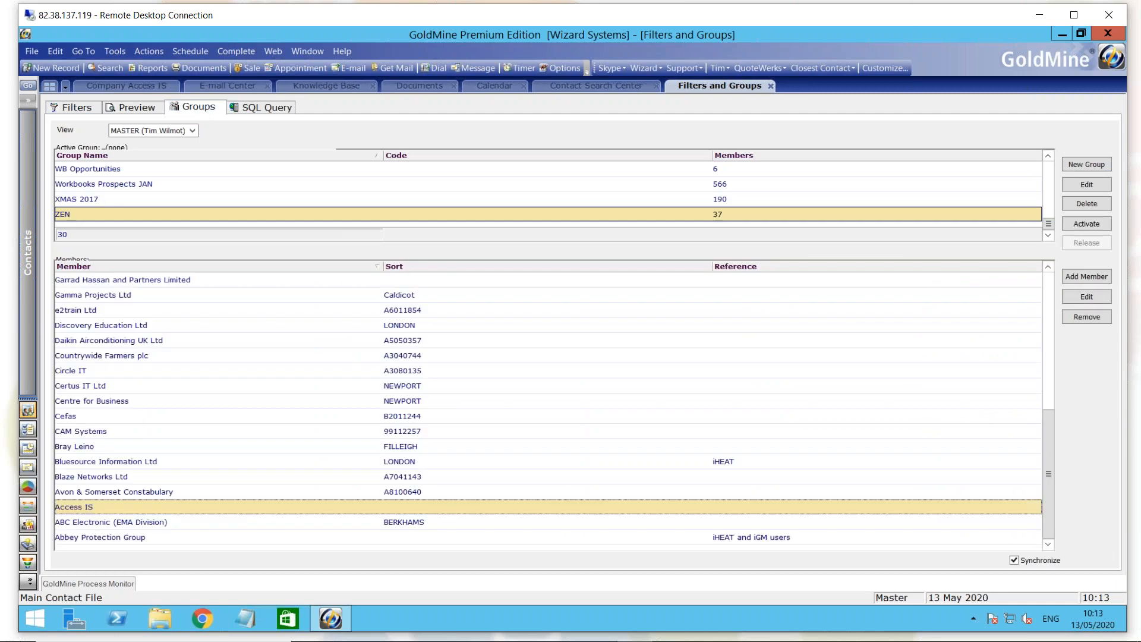
{"action": "left_click", "coordinate": [1069, 163]}
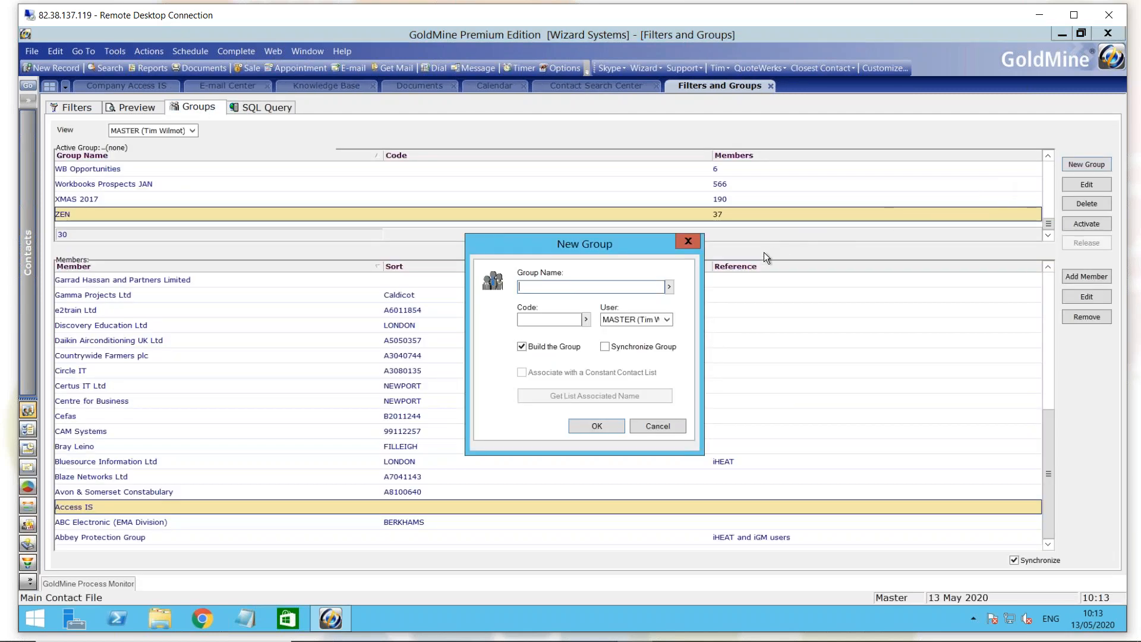
{"action": "type", "text": "t"}
{"action": "key", "text": "BackSpace"}
{"action": "key", "text": "BackSpace"}
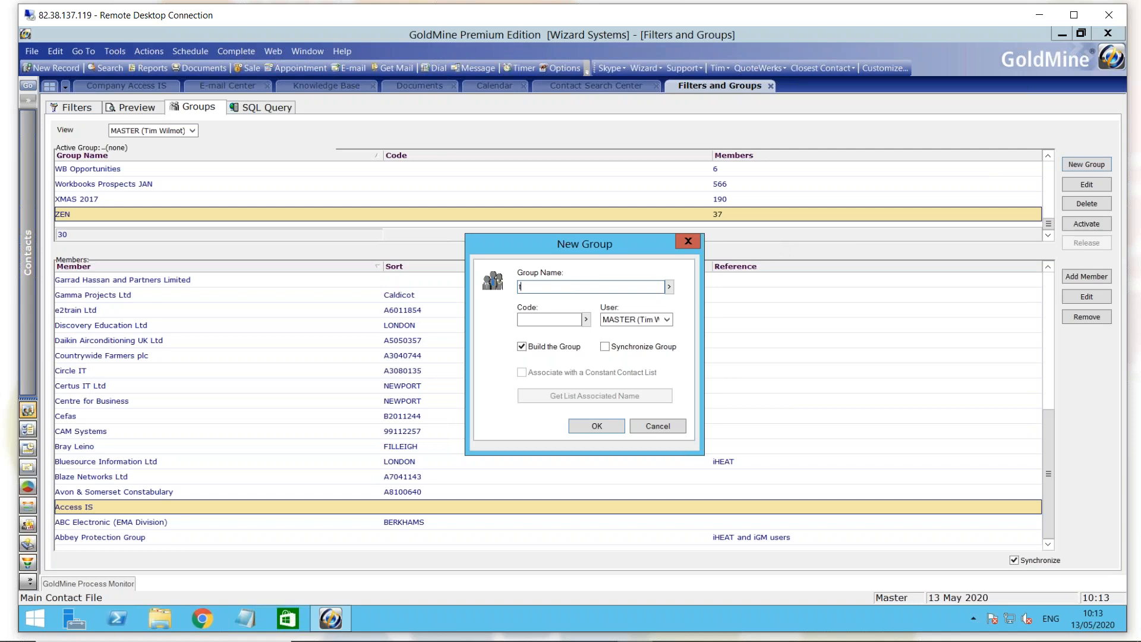
{"action": "type", "text": "jan calls"}
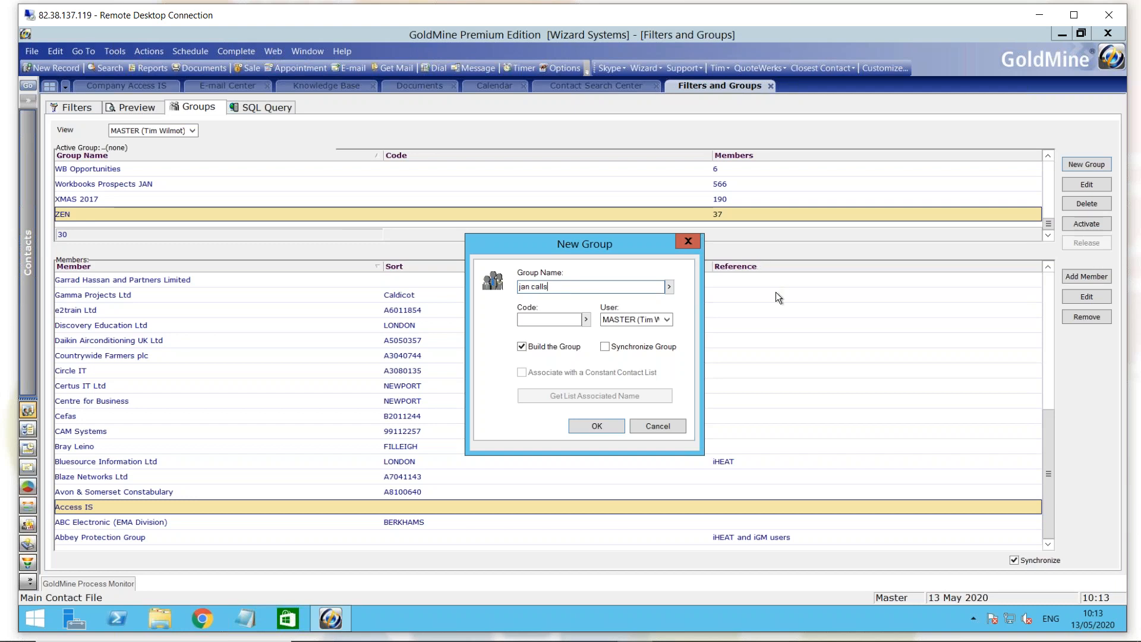
{"action": "left_click", "coordinate": [607, 426]}
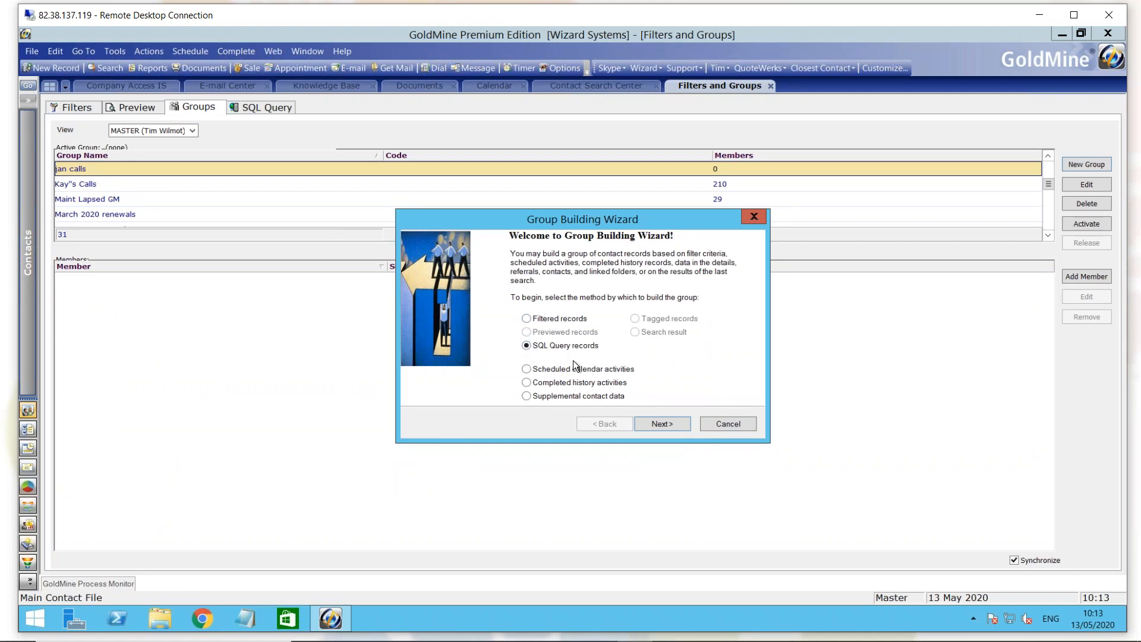
- Build the group's members from the SQL Query records, using Account as the sort field
{"action": "left_click", "coordinate": [657, 426]}
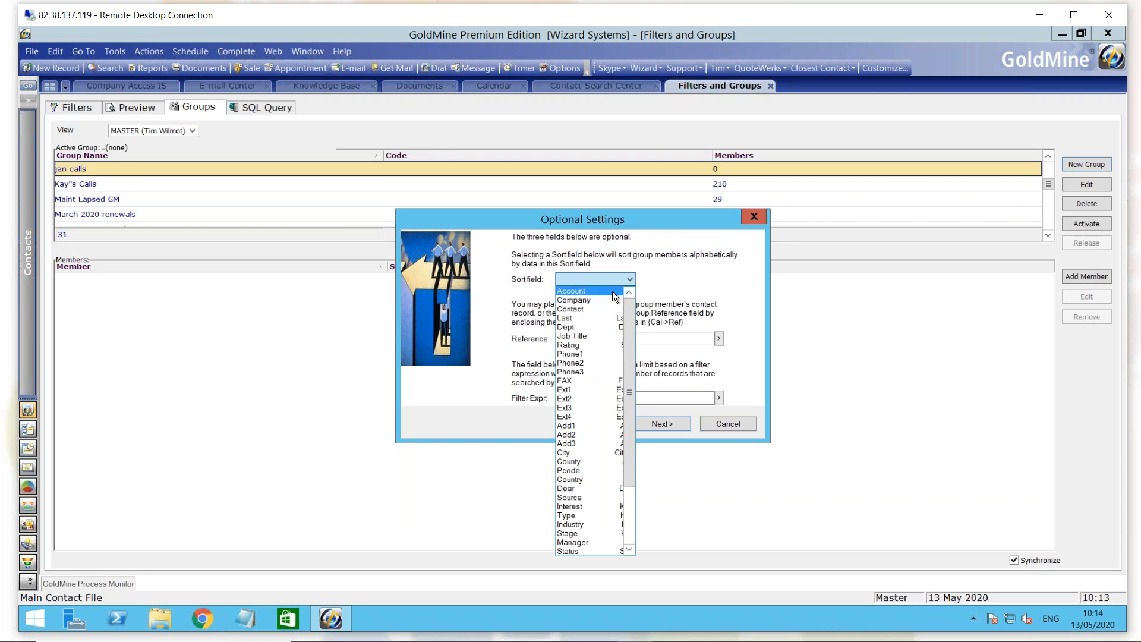
{"action": "left_click", "coordinate": [612, 290]}
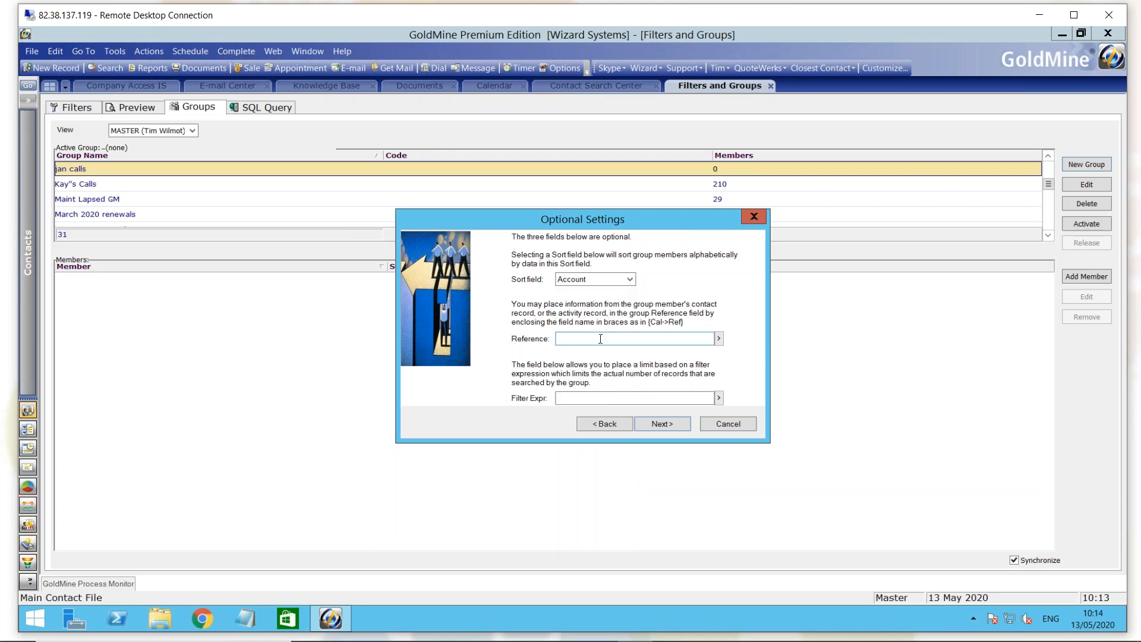
{"action": "left_click", "coordinate": [654, 427]}
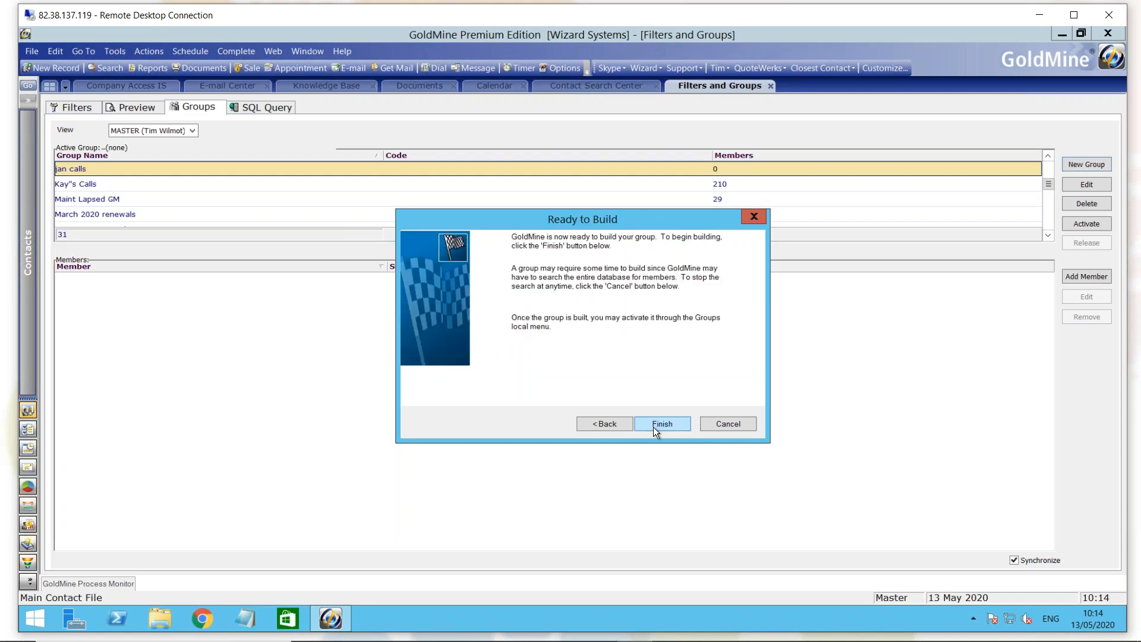
{"action": "left_click", "coordinate": [654, 426]}
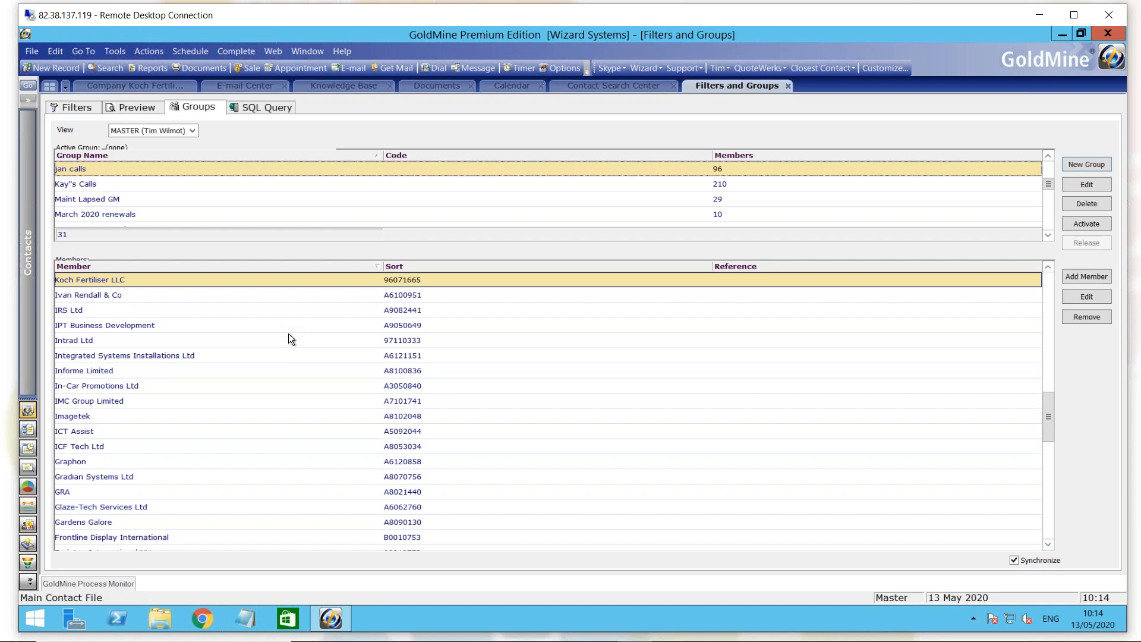
- Browse the saved SQL queries and load "Add'nl Contacts with NL merge code" into the query editor
{"action": "left_click", "coordinate": [271, 108]}
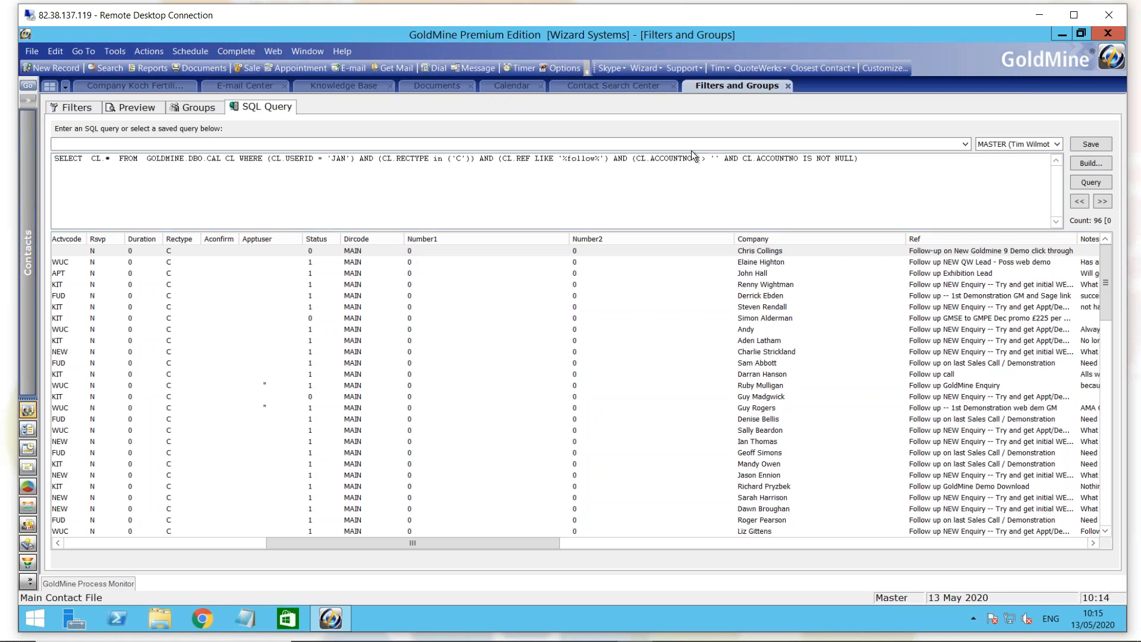
{"action": "left_click", "coordinate": [964, 146]}
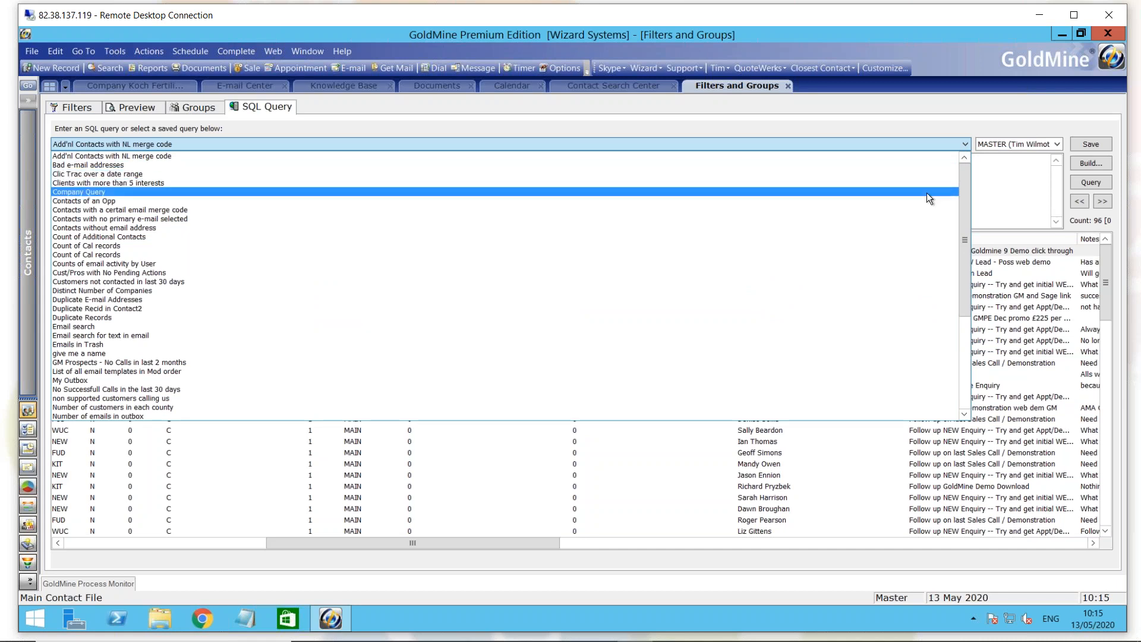
{"action": "left_click", "coordinate": [990, 176]}
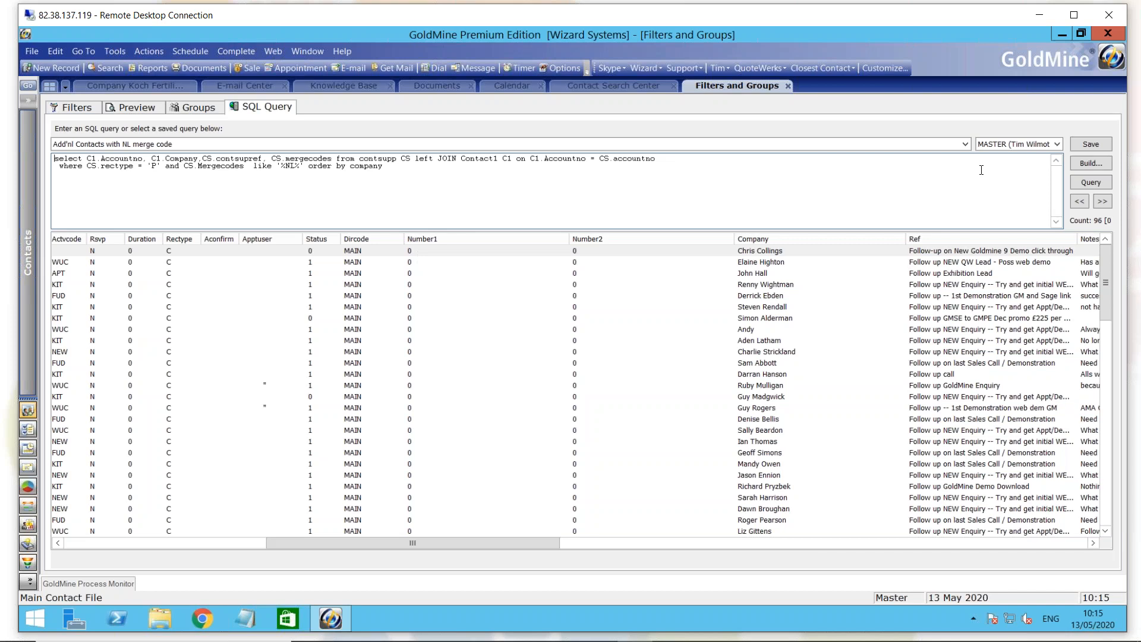
{"action": "key", "text": "alt+Tab"}
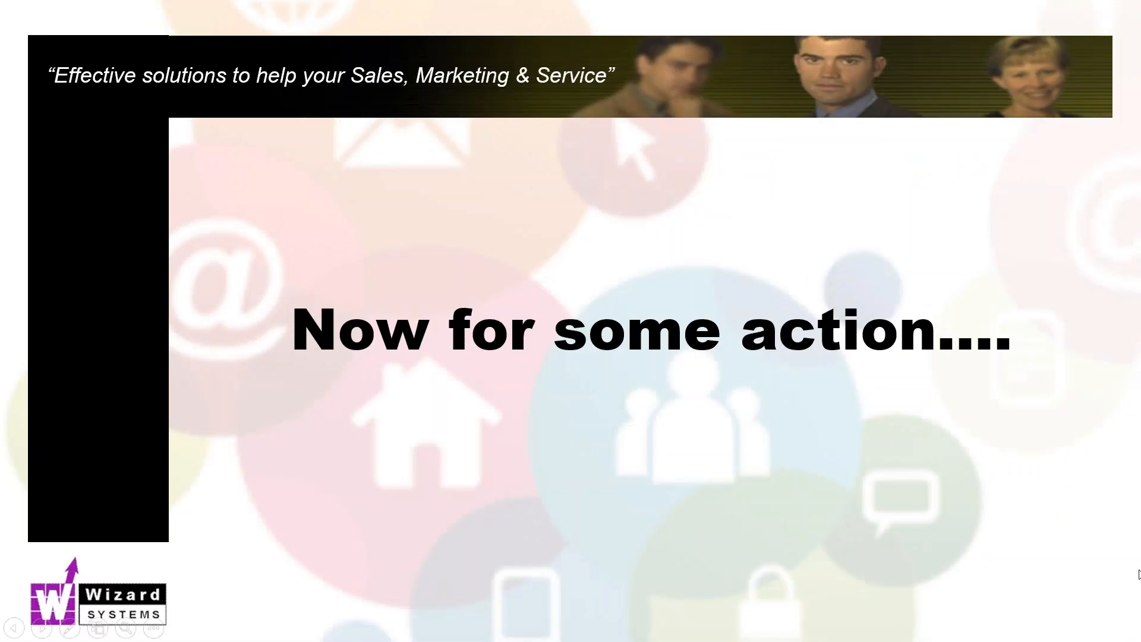
{"action": "key", "text": "Right"}
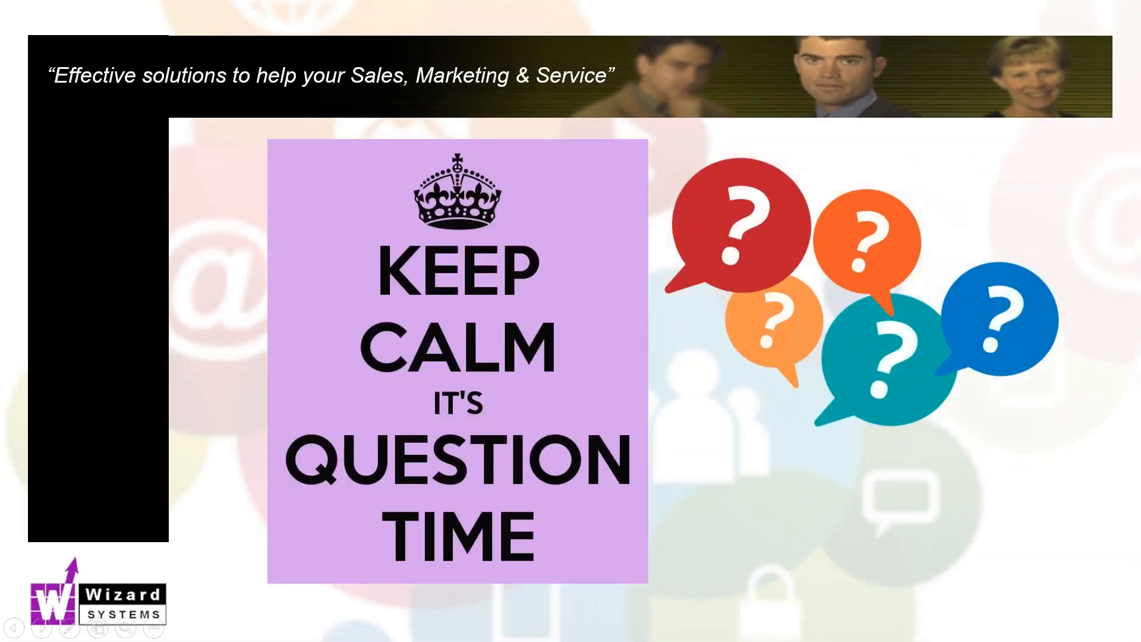